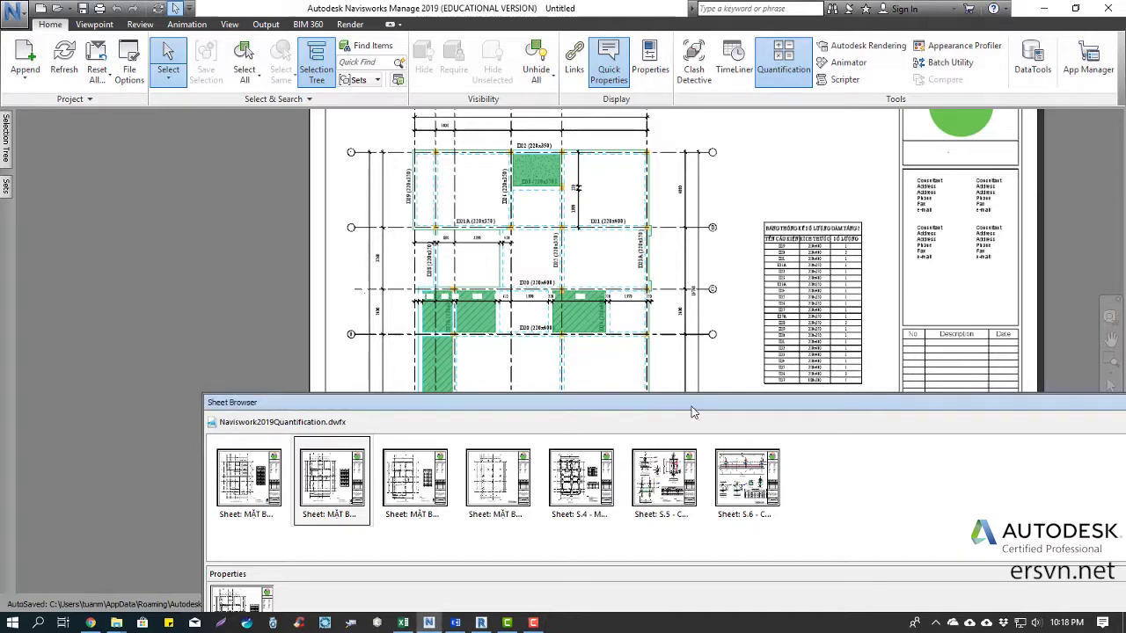
# Load sheet S.5 from the Sheet Browser into the main view
pyautogui.moveTo(690, 418); pyautogui.dragTo(648, 324)
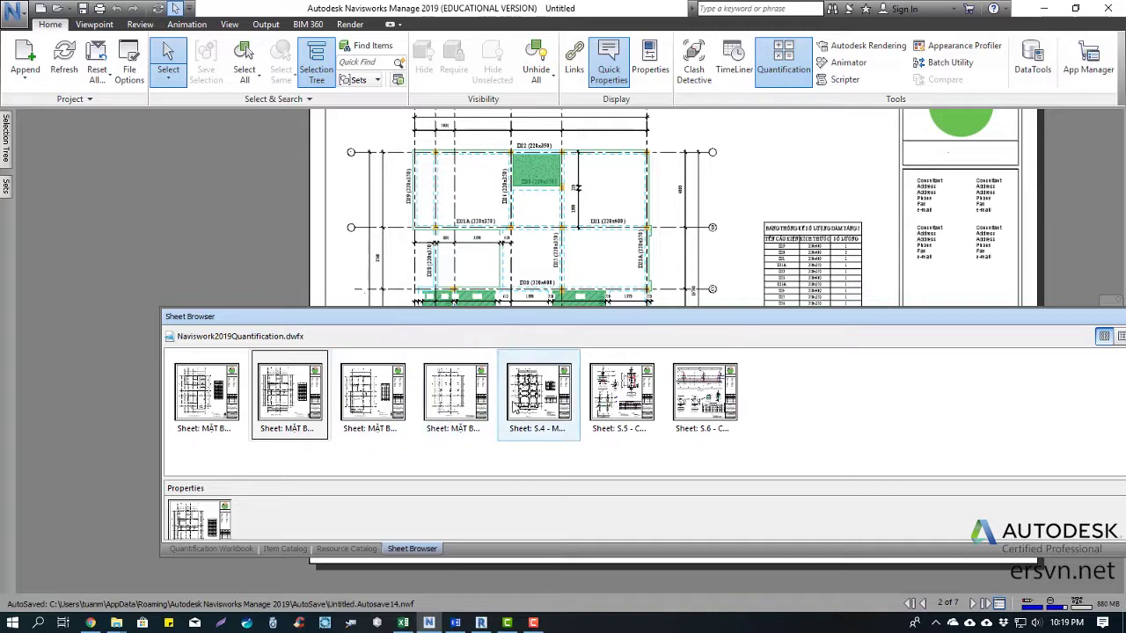
pyautogui.doubleClick(616, 405)
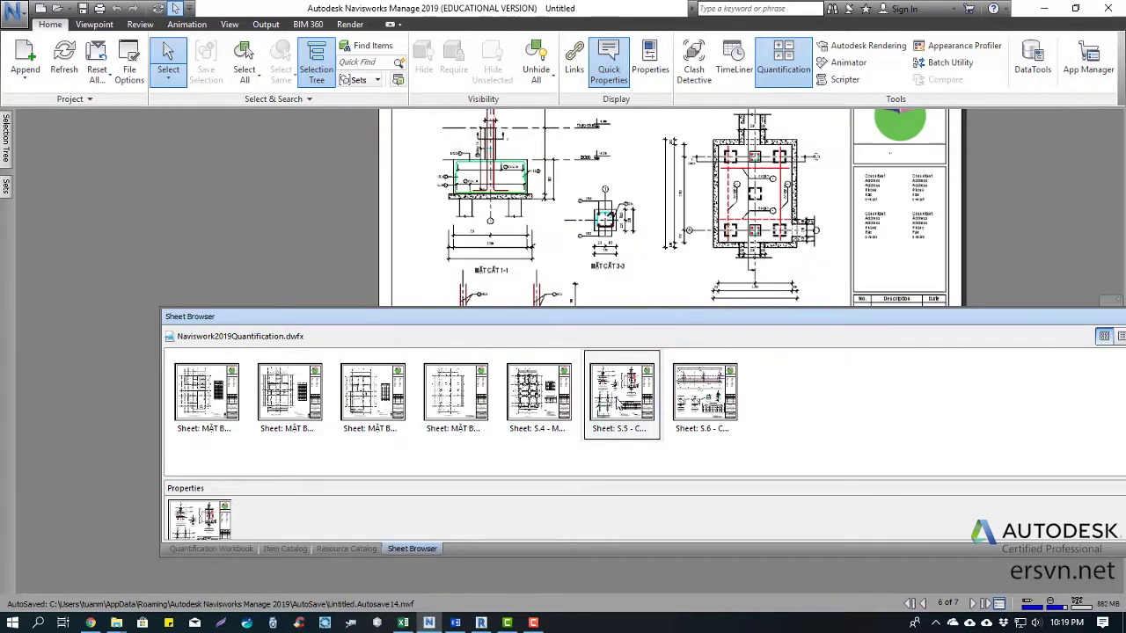
pyautogui.moveTo(647, 326); pyautogui.dragTo(634, 344)
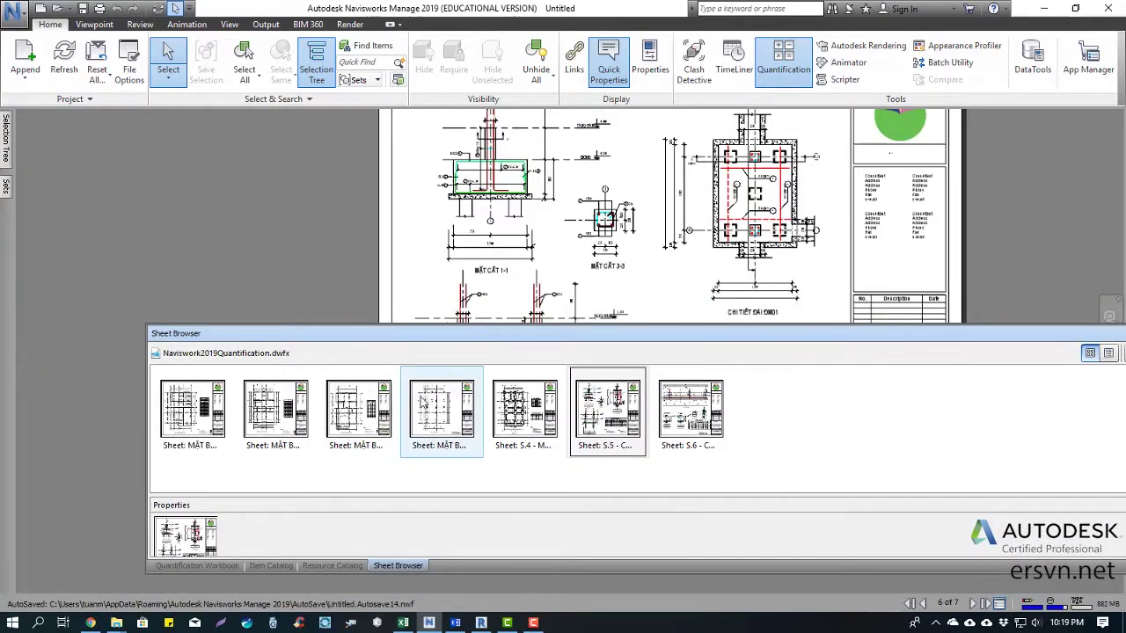
pyautogui.moveTo(116, 623)
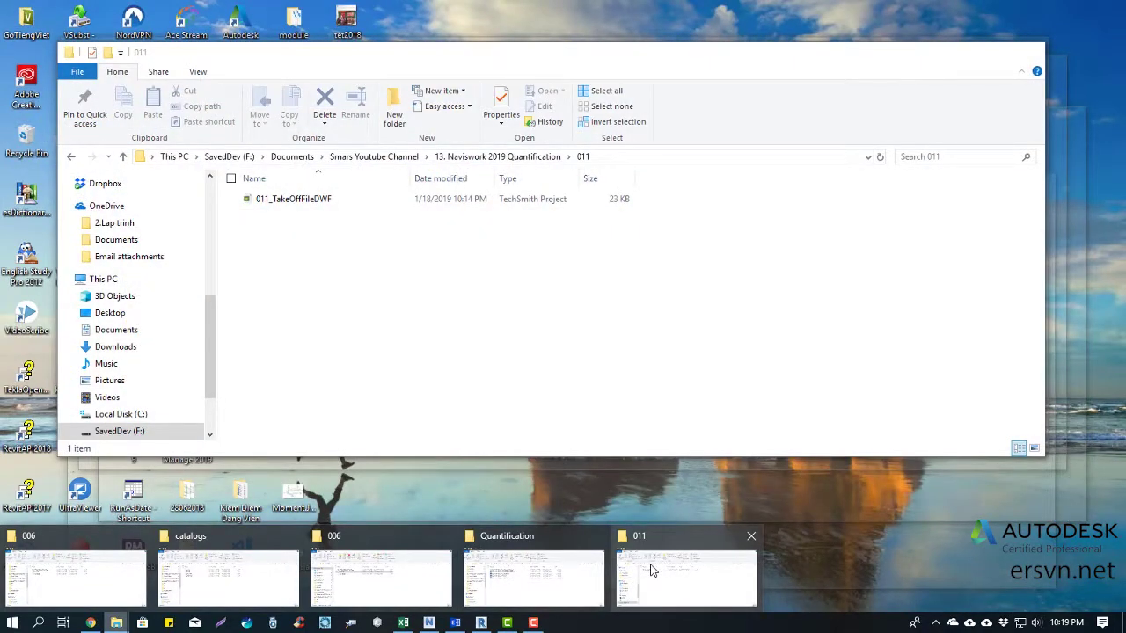
pyautogui.click(652, 571)
pyautogui.click(506, 157)
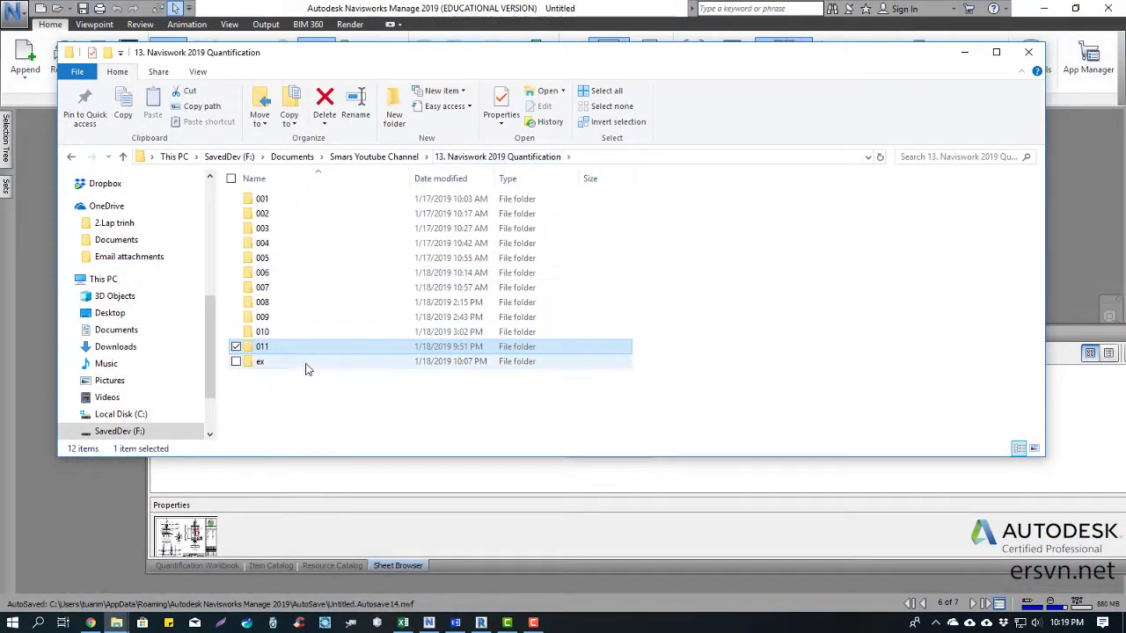
pyautogui.doubleClick(295, 364)
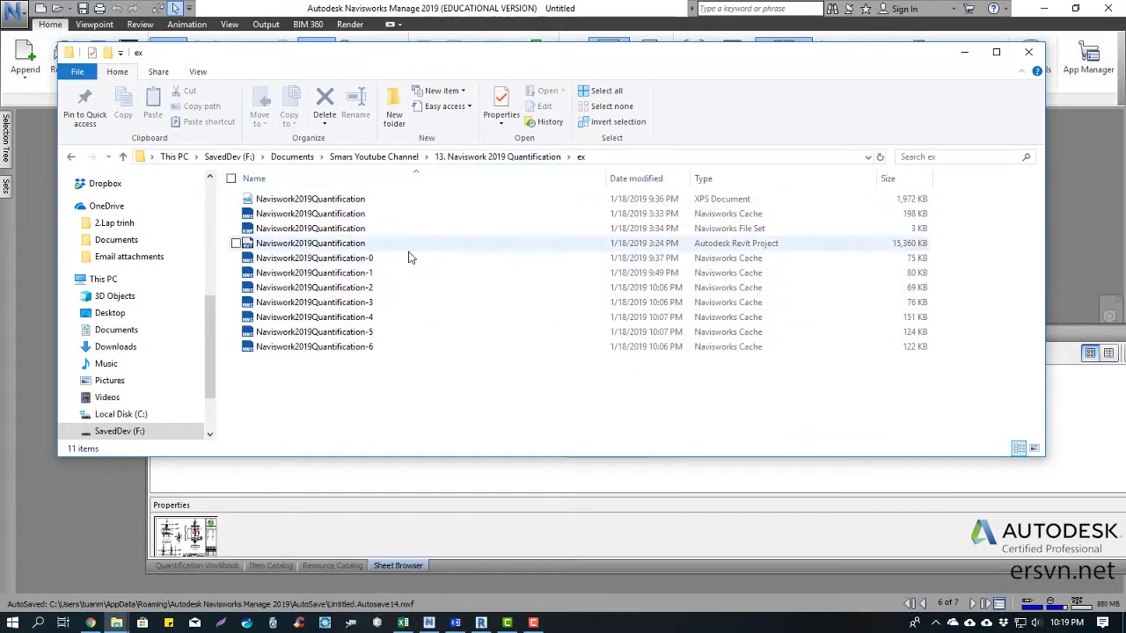
pyautogui.click(428, 623)
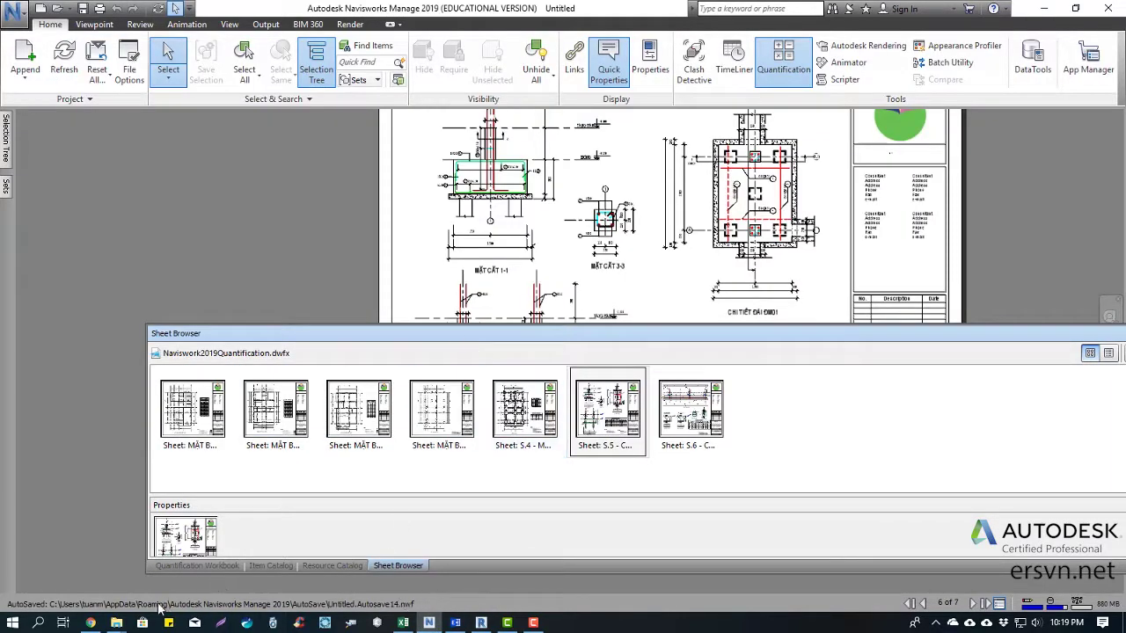
pyautogui.click(116, 622)
pyautogui.click(620, 534)
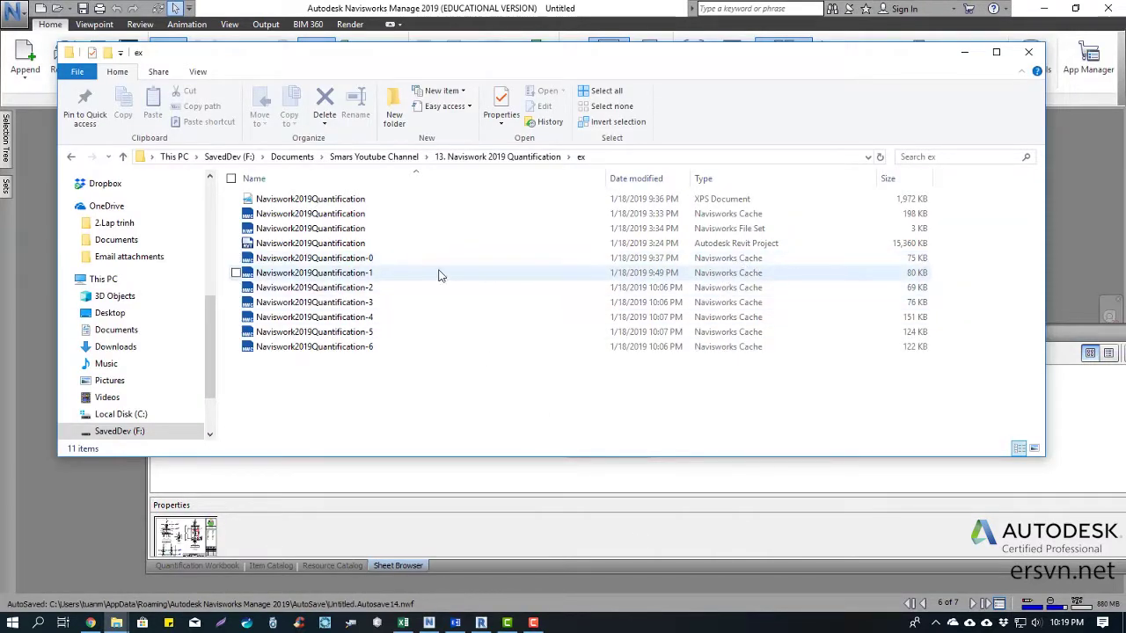
pyautogui.click(364, 258)
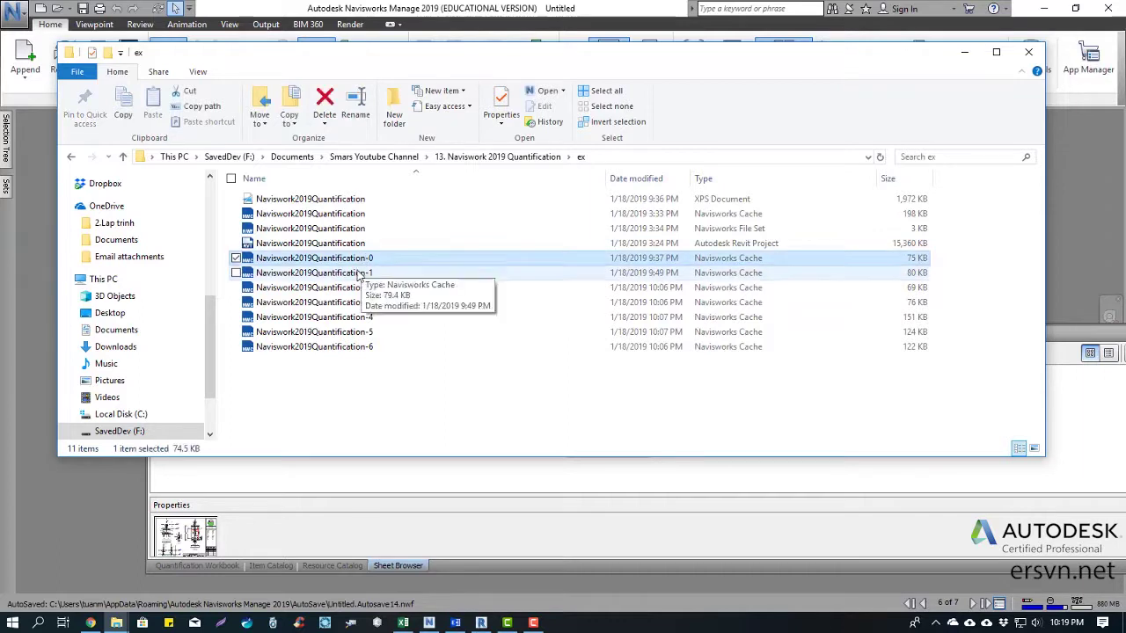
pyautogui.click(352, 317)
pyautogui.click(343, 346)
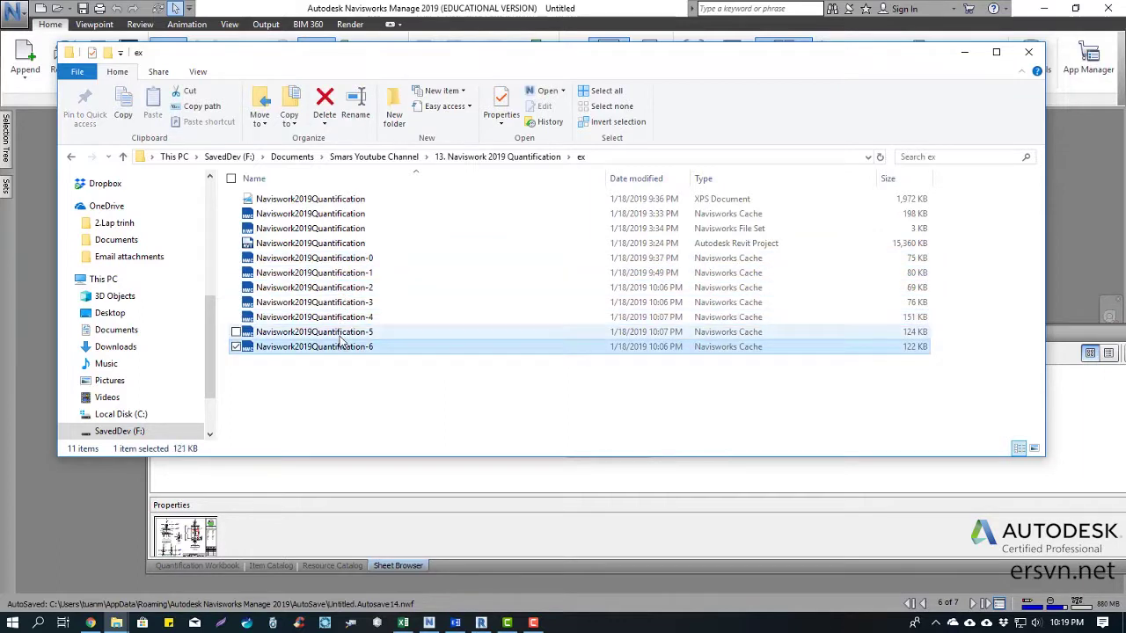
pyautogui.click(347, 302)
pyautogui.click(346, 286)
pyautogui.click(342, 273)
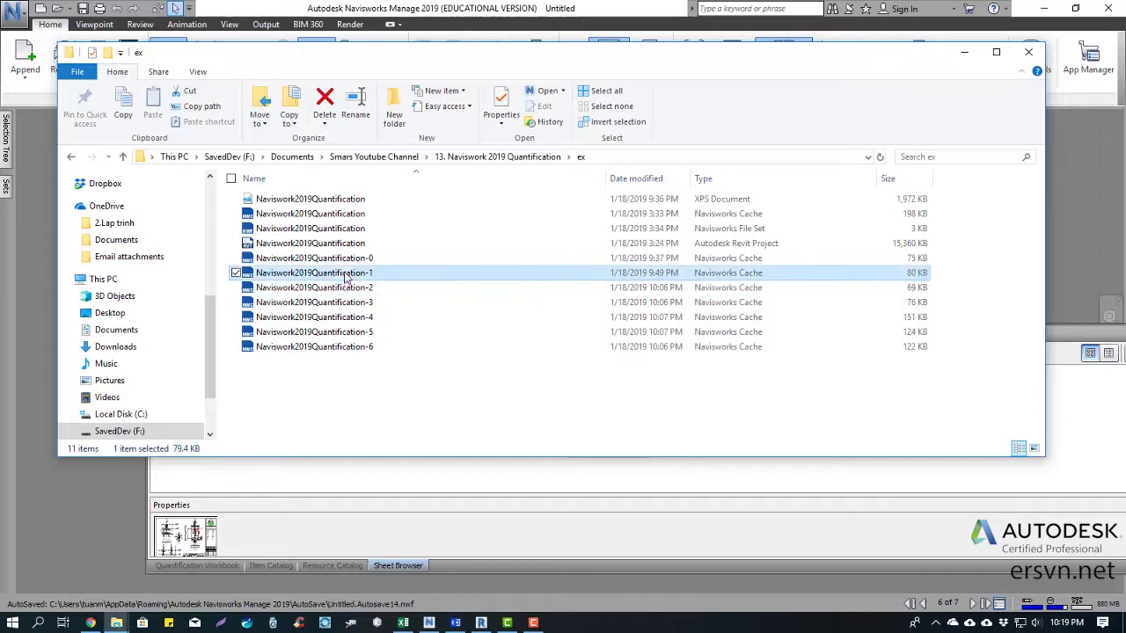
pyautogui.click(334, 258)
pyautogui.click(300, 475)
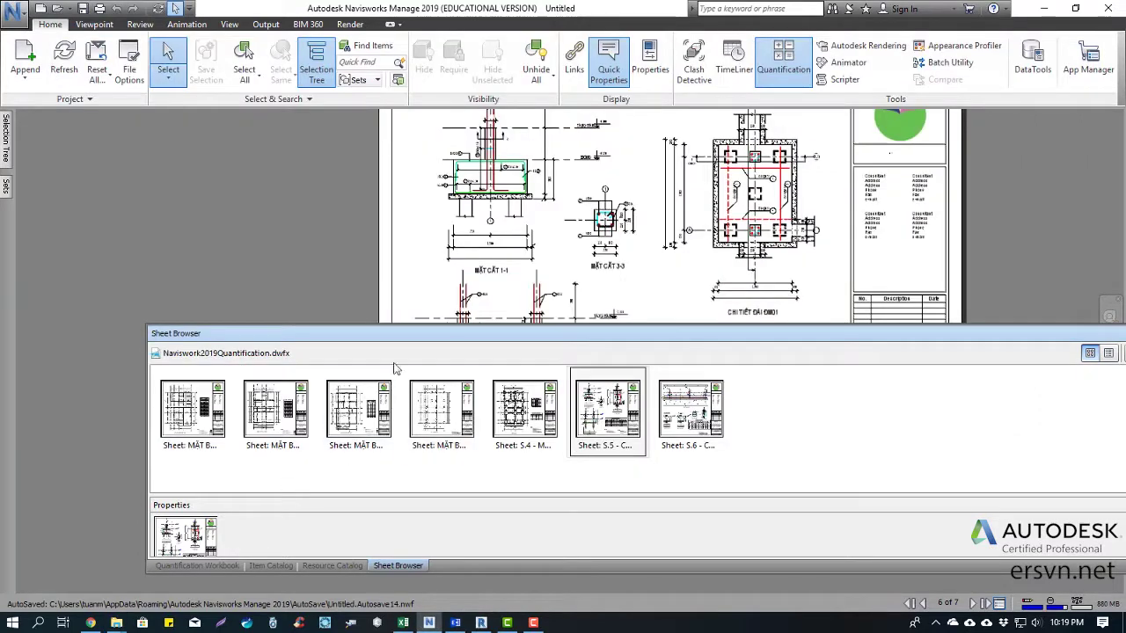
# Move the Sheet Browser aside and select the pile cap footing on sheet S.5
pyautogui.moveTo(540, 325); pyautogui.dragTo(528, 277)
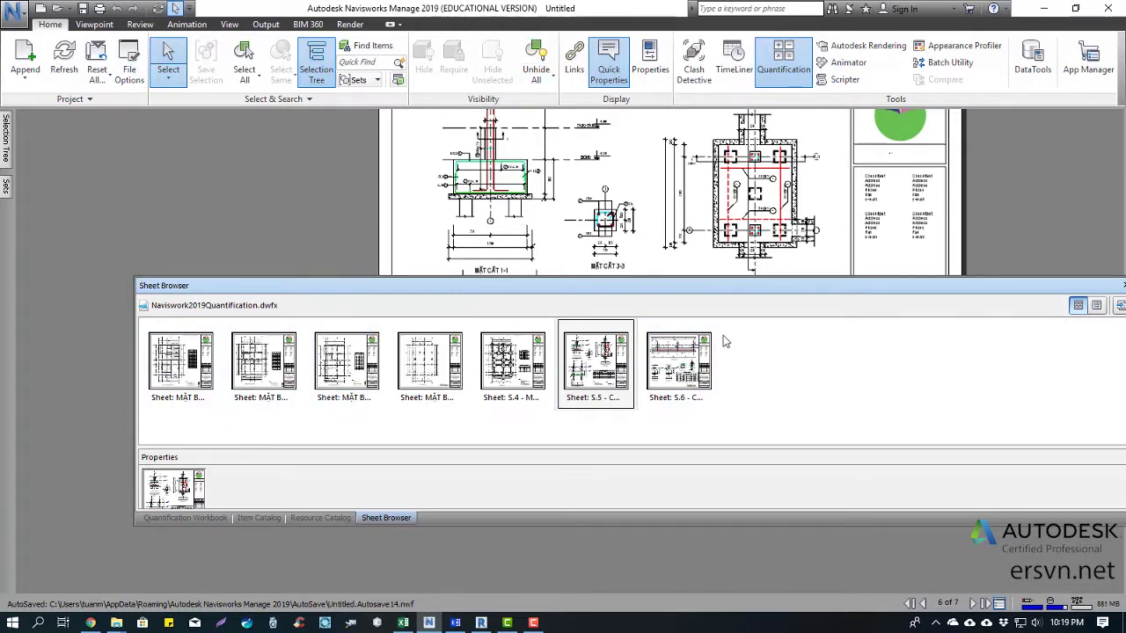
pyautogui.moveTo(637, 297); pyautogui.dragTo(667, 401)
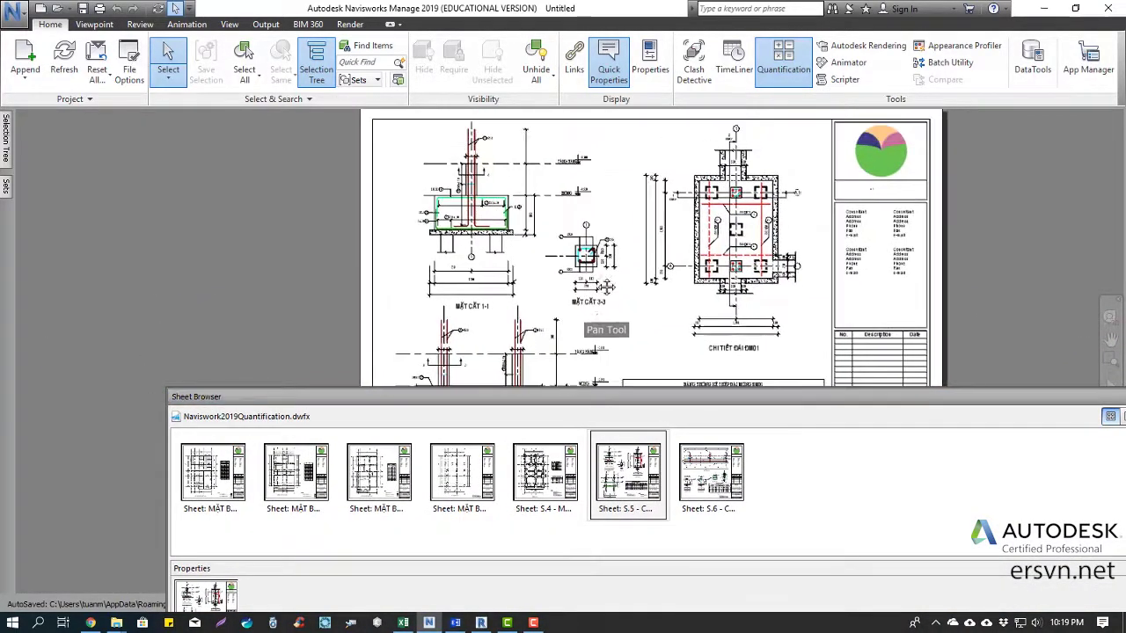
pyautogui.scroll(3, 515, 219)
pyautogui.scroll(2, 516, 218)
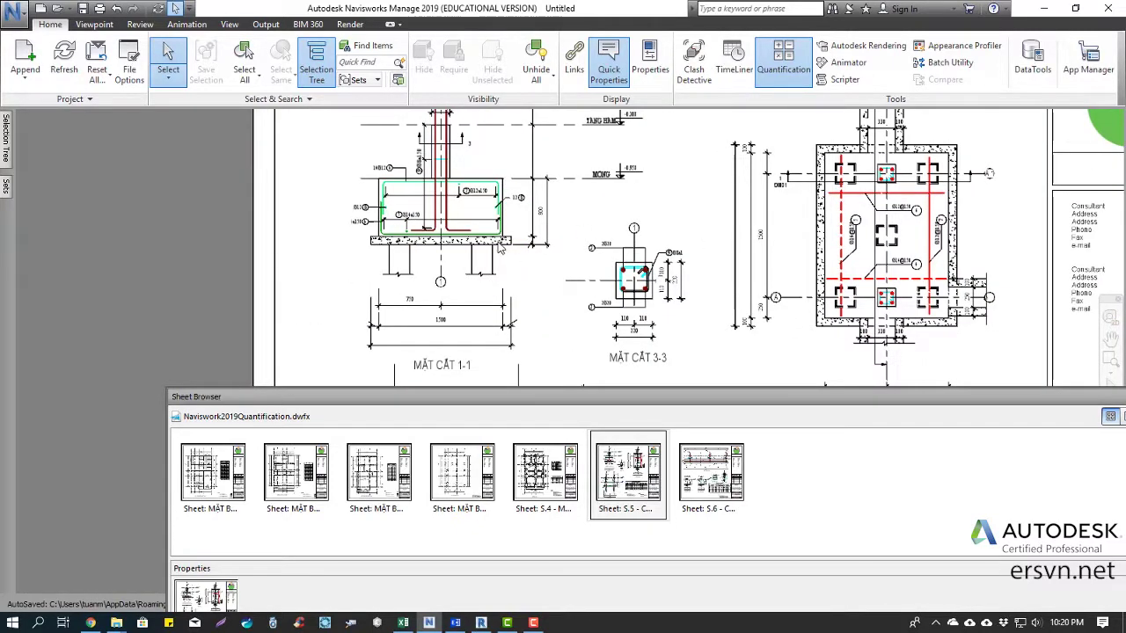
pyautogui.click(499, 249)
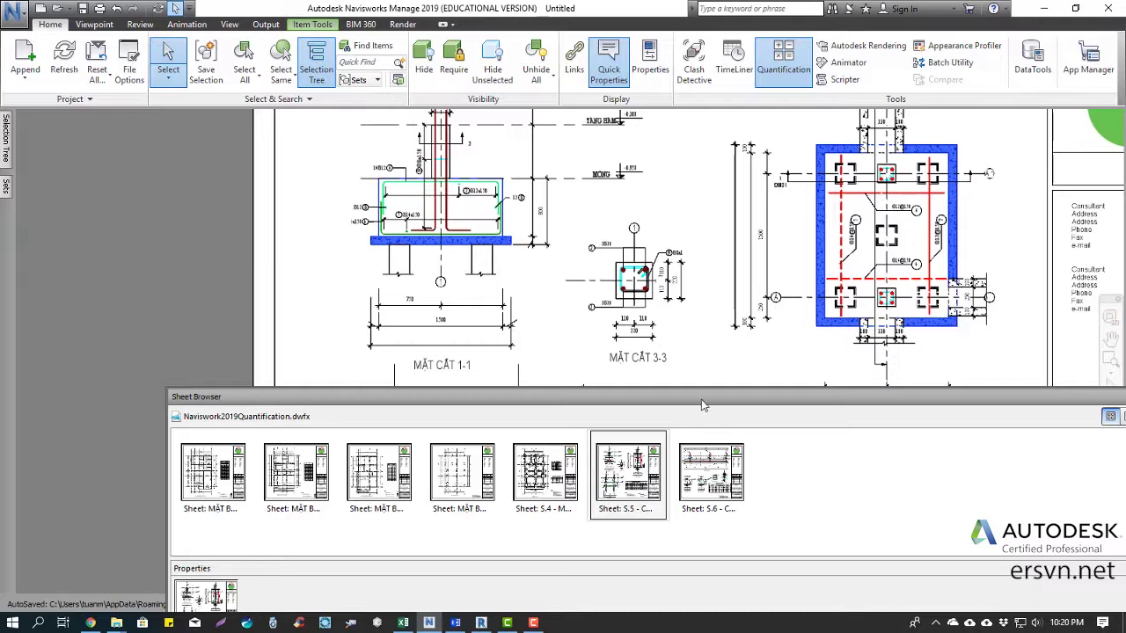
# Pan the sheet to the lower sections and re-dock the Sheet Browser higher
pyautogui.moveTo(701, 404); pyautogui.dragTo(767, 481)
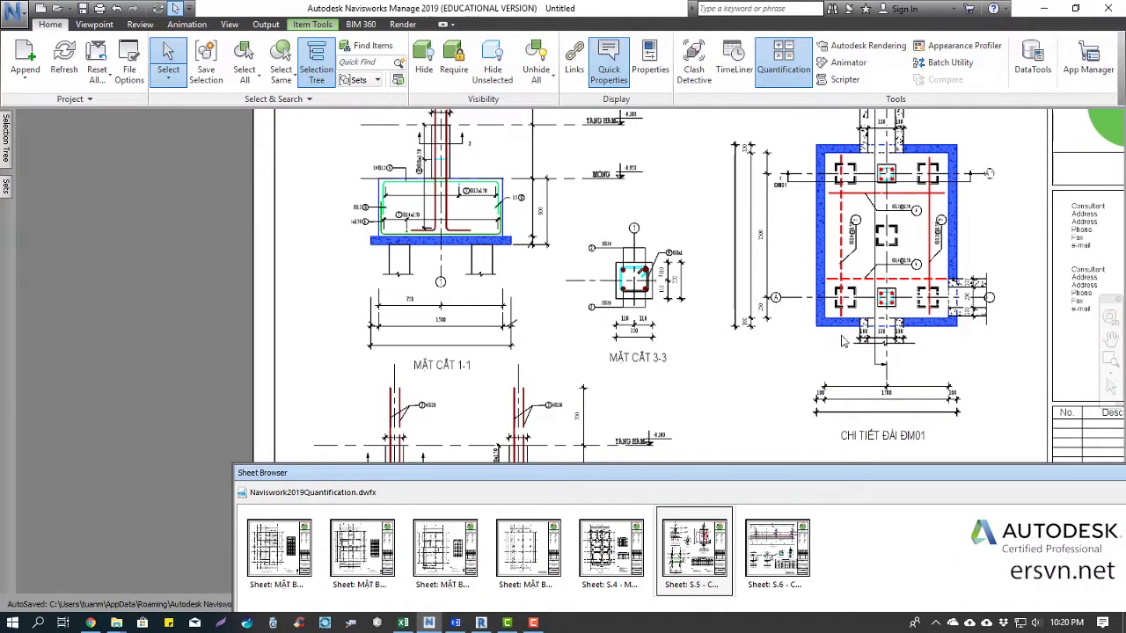
pyautogui.scroll(-1, 619, 312)
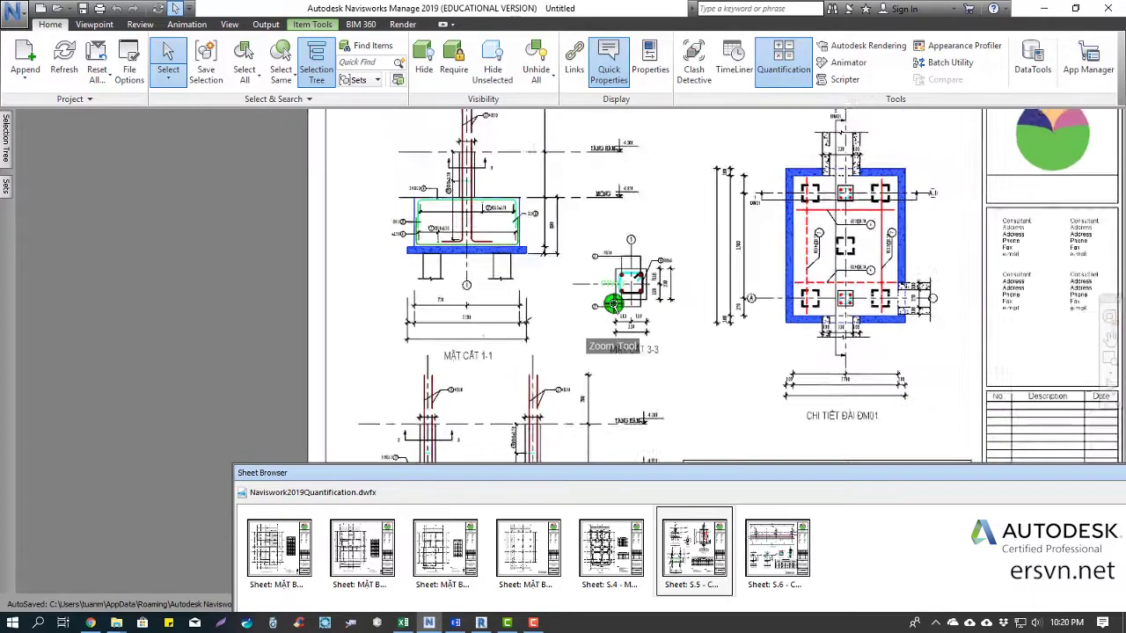
pyautogui.scroll(-1, 615, 367)
pyautogui.moveTo(615, 368); pyautogui.dragTo(617, 244, button='middle')
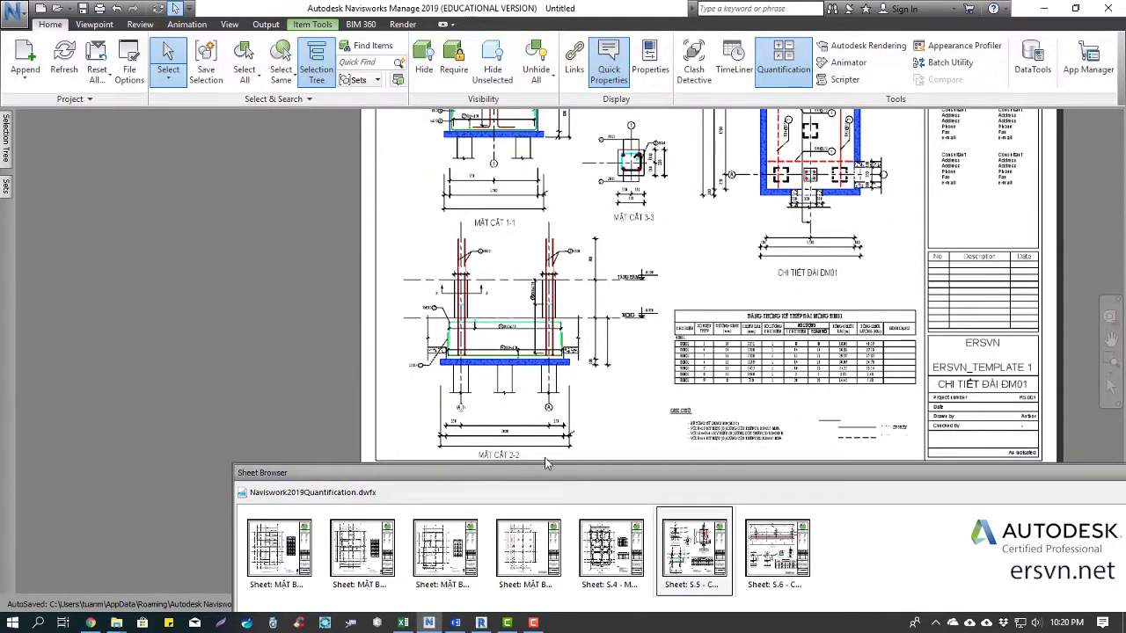
pyautogui.moveTo(545, 475); pyautogui.dragTo(495, 374)
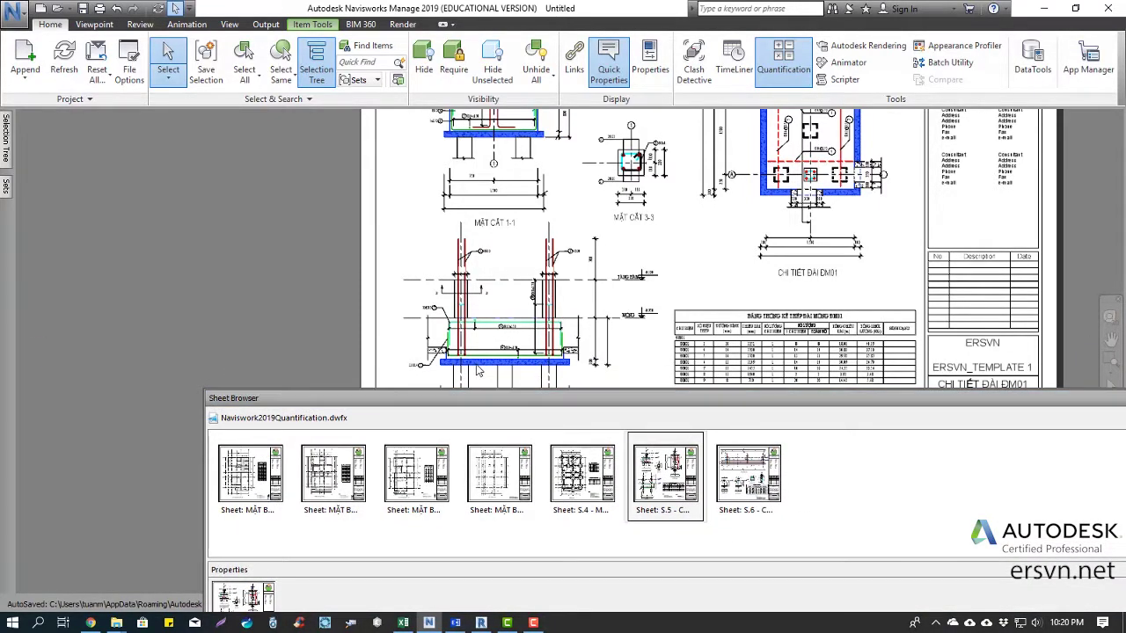
# Take off the dai coc tcvn footing as new catalog item 7 (2.000 × 1.500 × 1.500 m)
pyautogui.rightClick(478, 371)
pyautogui.moveTo(528, 148)
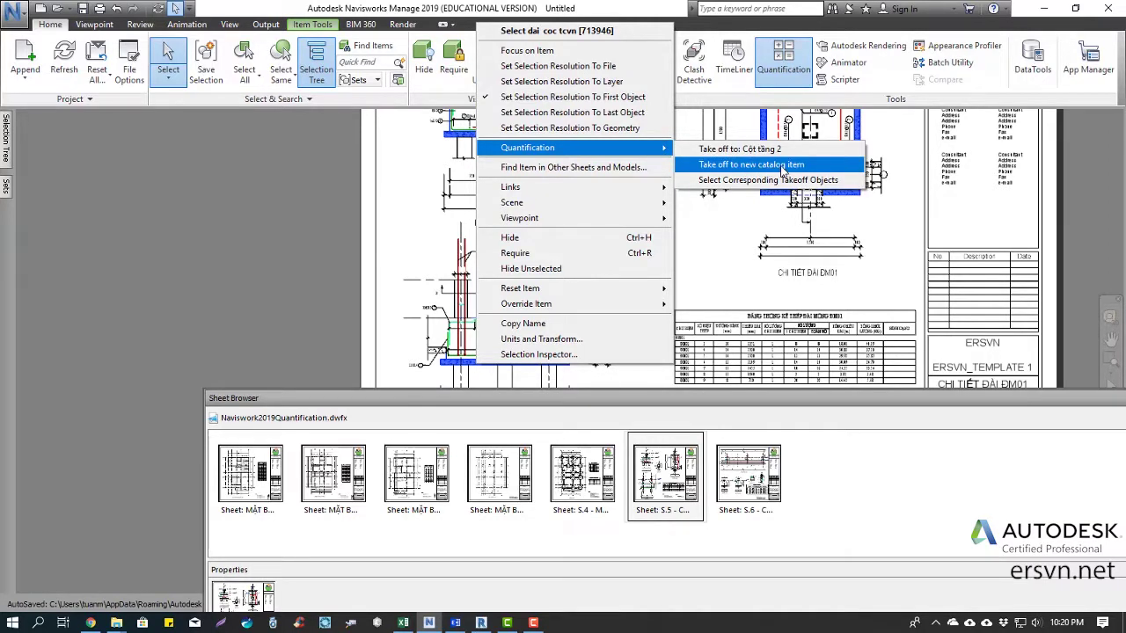
pyautogui.click(782, 171)
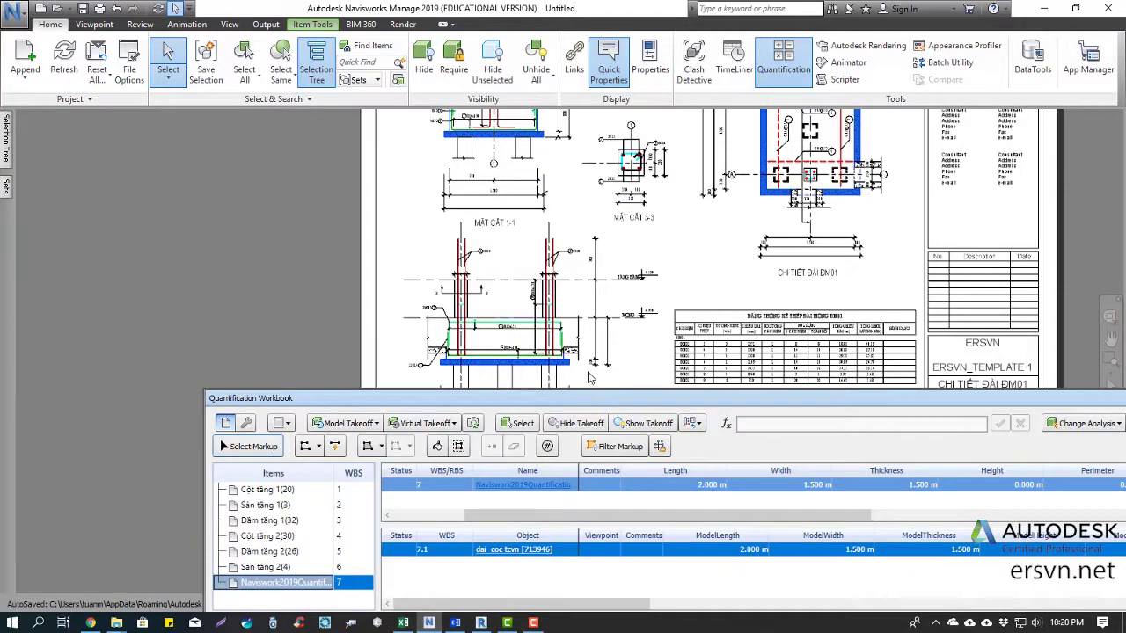
pyautogui.moveTo(589, 397); pyautogui.dragTo(567, 196)
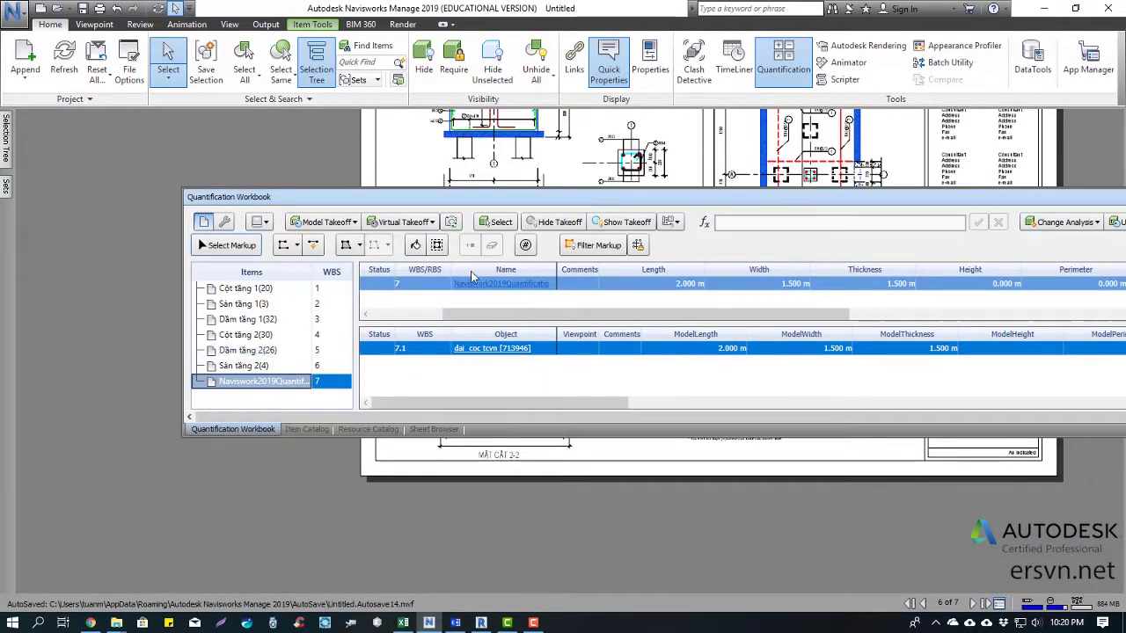
# Rename catalog item 7 to 'Bê tông lót móng Đ1' in the Item Catalog
pyautogui.click(297, 427)
pyautogui.doubleClick(306, 361)
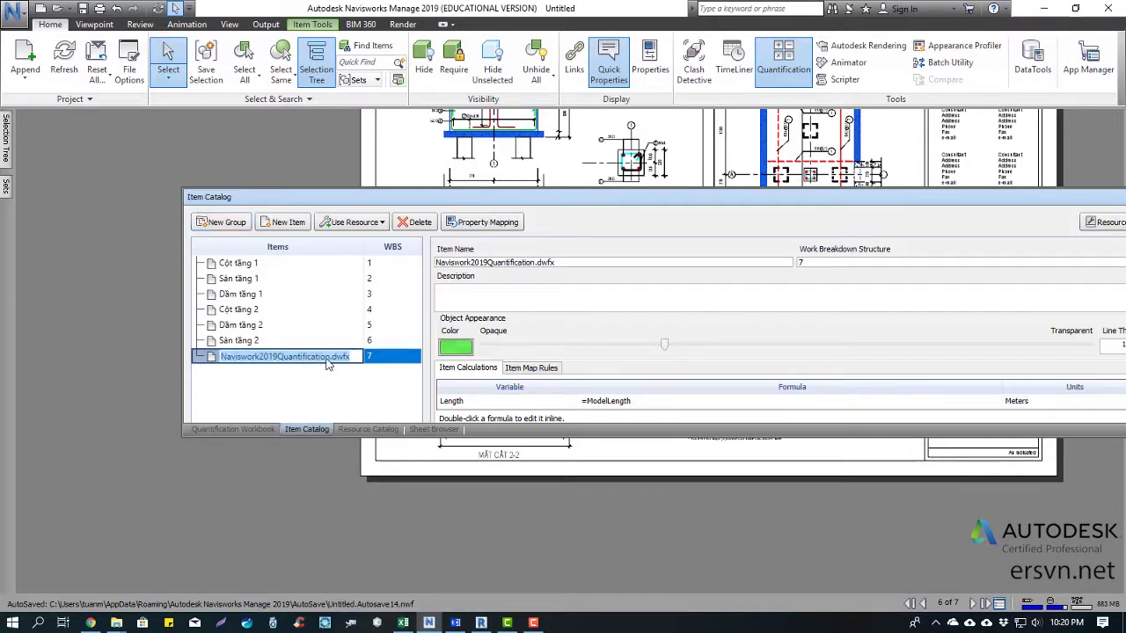
pyautogui.write('Bê tông lót')
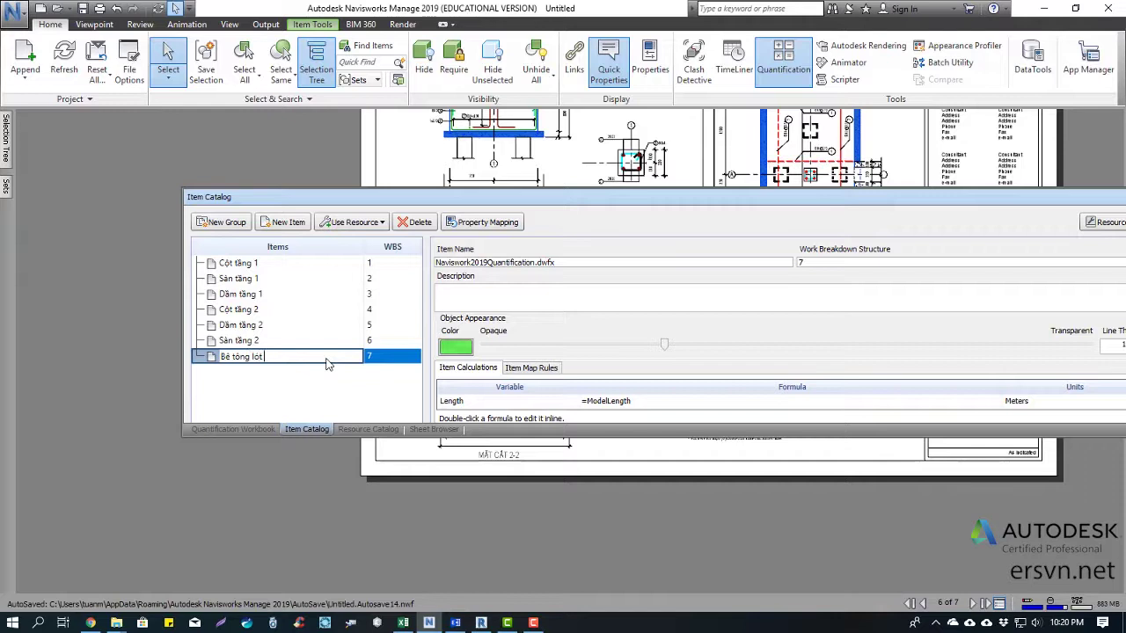
pyautogui.write('g đa')
pyautogui.click(266, 369)
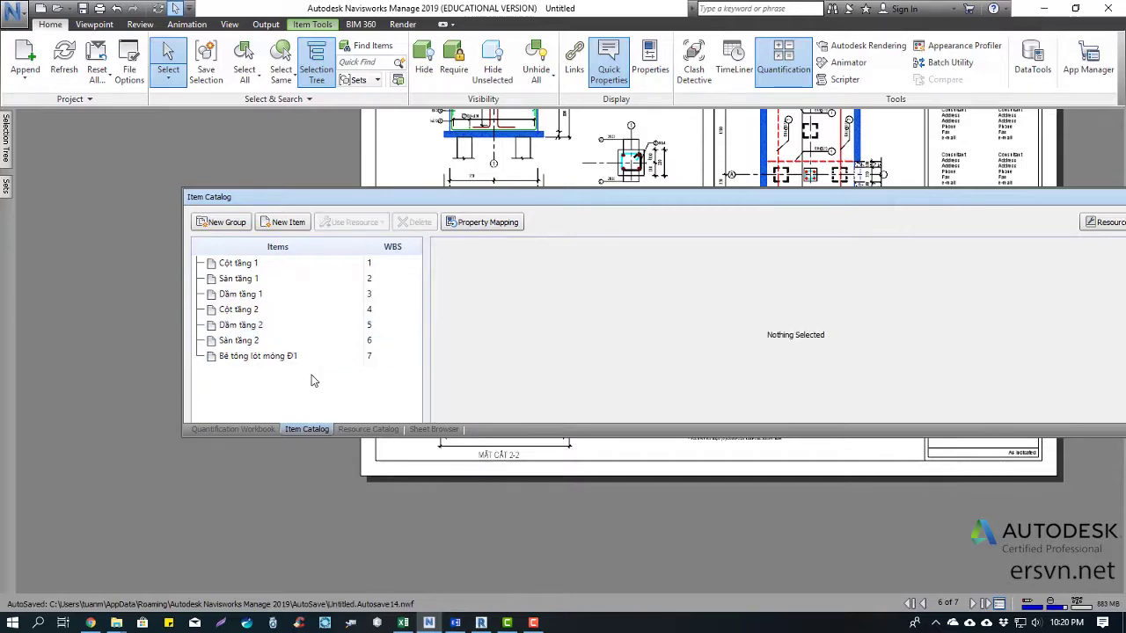
# Show the item's details, lower the Item Catalog panel and clear the drawing selection
pyautogui.click(265, 360)
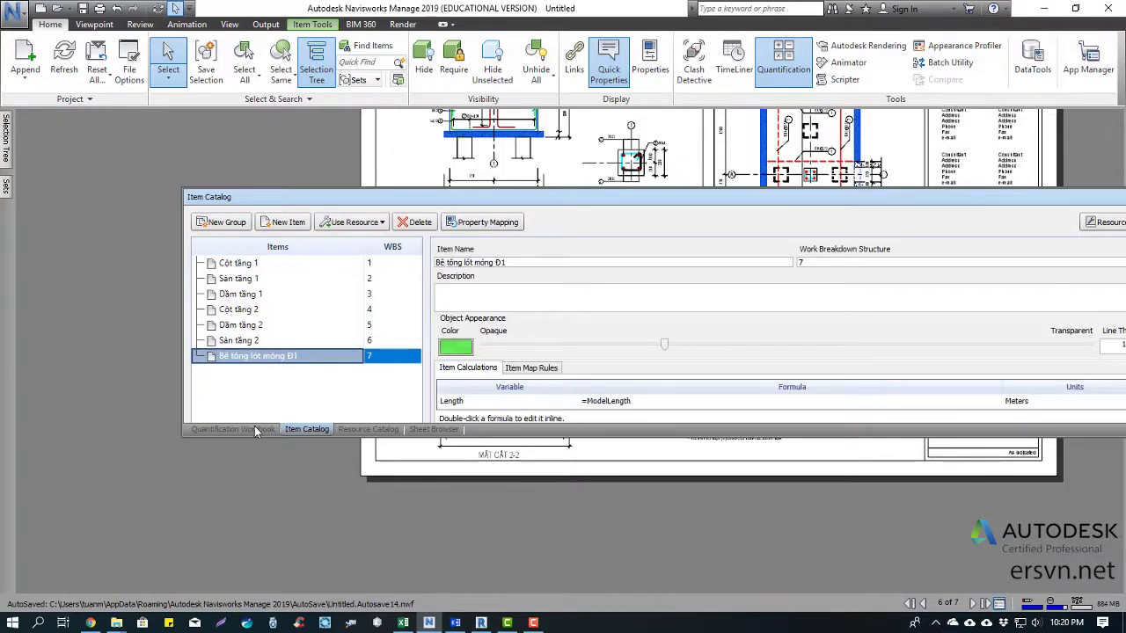
pyautogui.moveTo(562, 197); pyautogui.dragTo(551, 314)
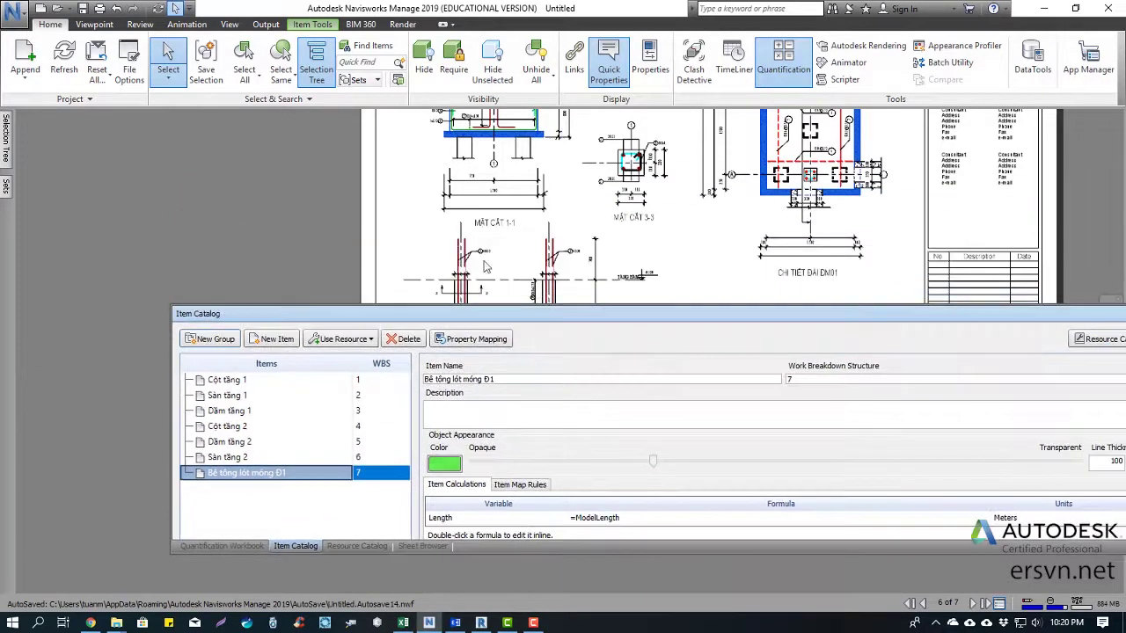
pyautogui.click(553, 151)
# Set the Bê tông lót móng Đ1 item colour to orange
pyautogui.moveTo(594, 229); pyautogui.dragTo(576, 298, button='middle')
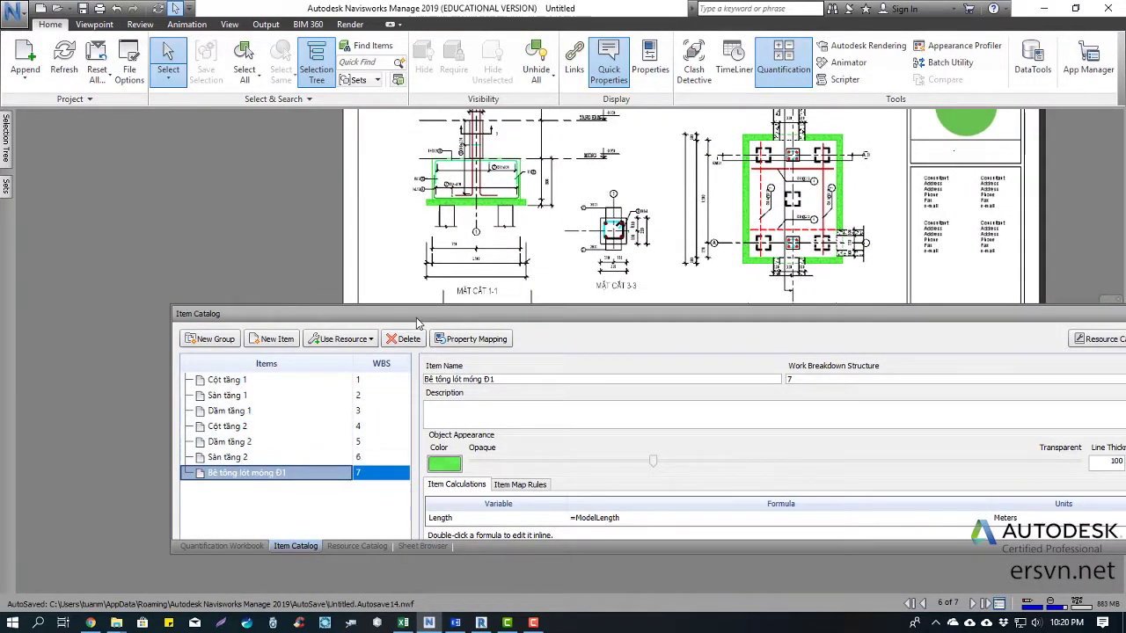
pyautogui.moveTo(420, 314); pyautogui.dragTo(364, 209)
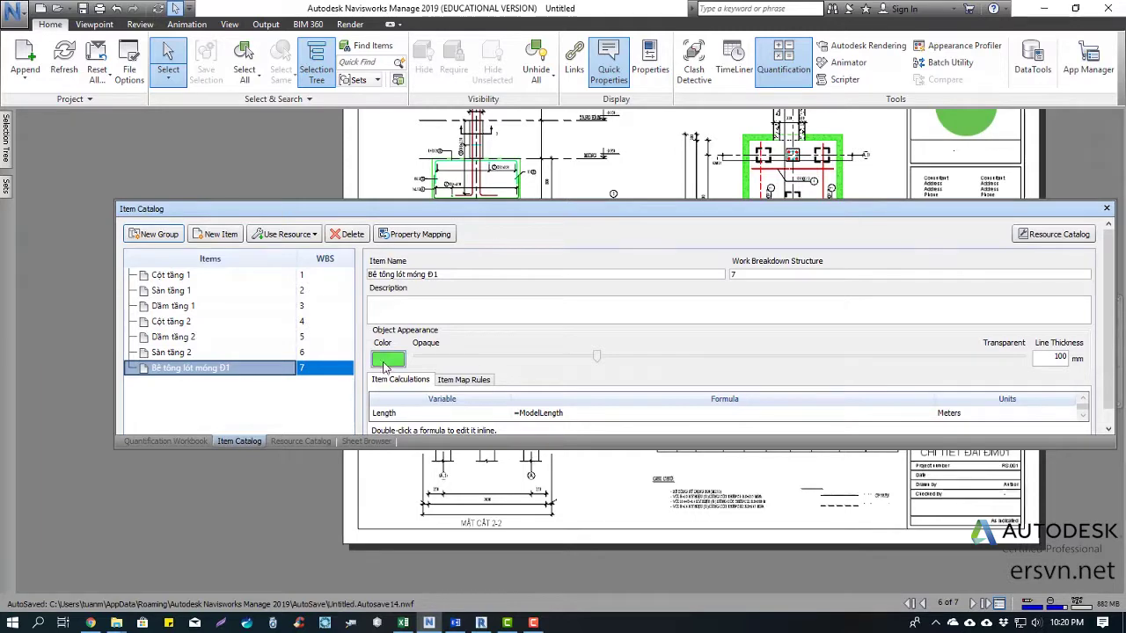
pyautogui.moveTo(467, 209); pyautogui.dragTo(472, 269)
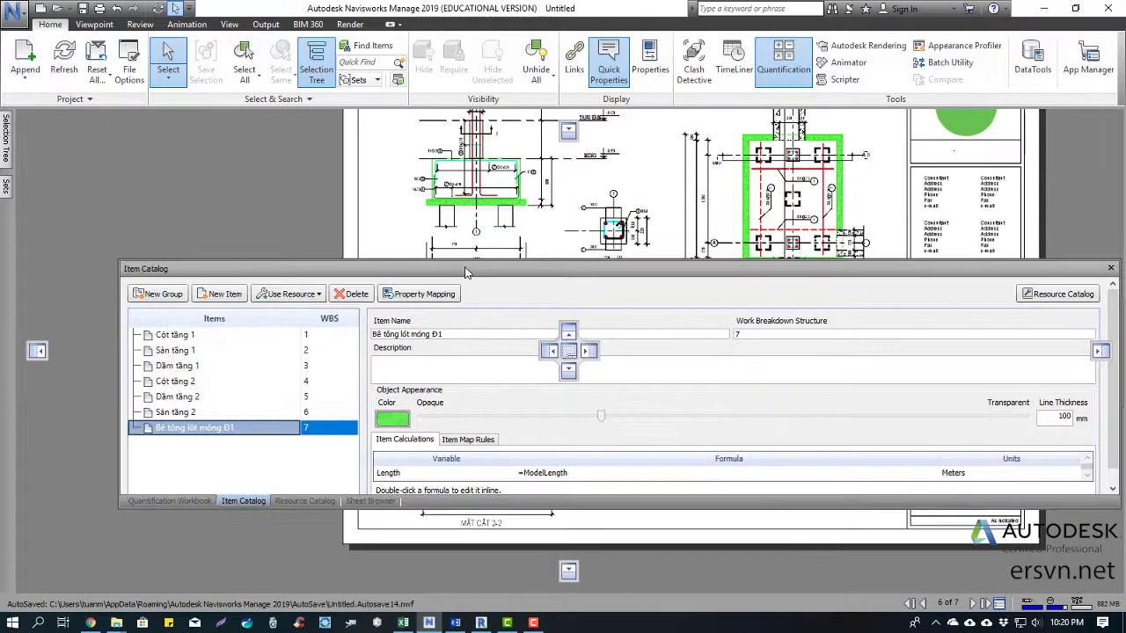
pyautogui.click(392, 420)
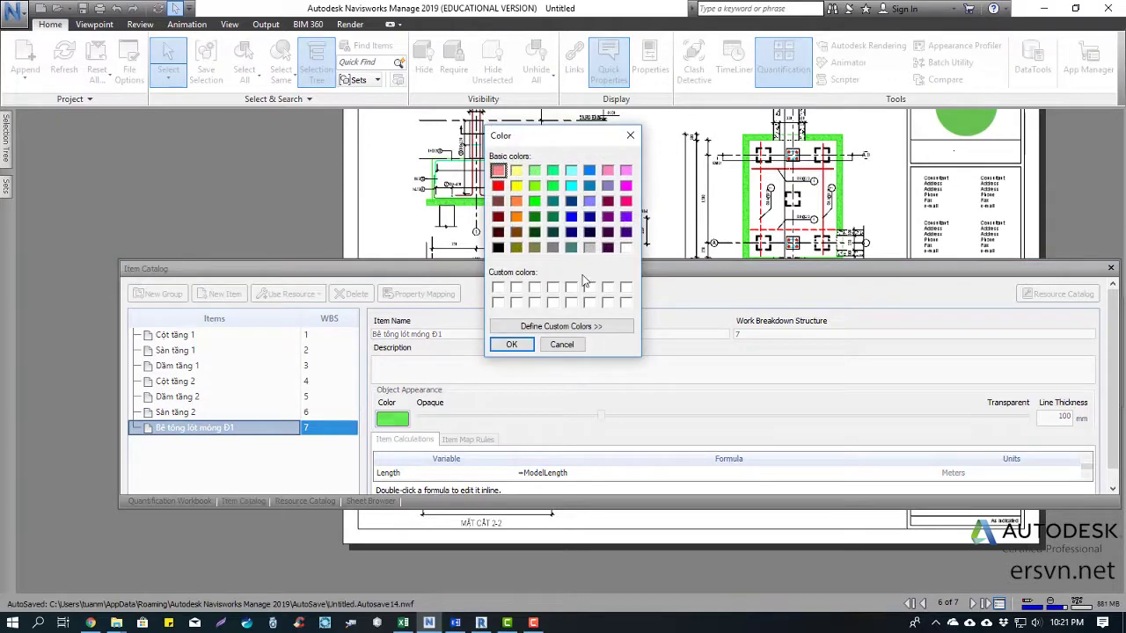
pyautogui.click(519, 345)
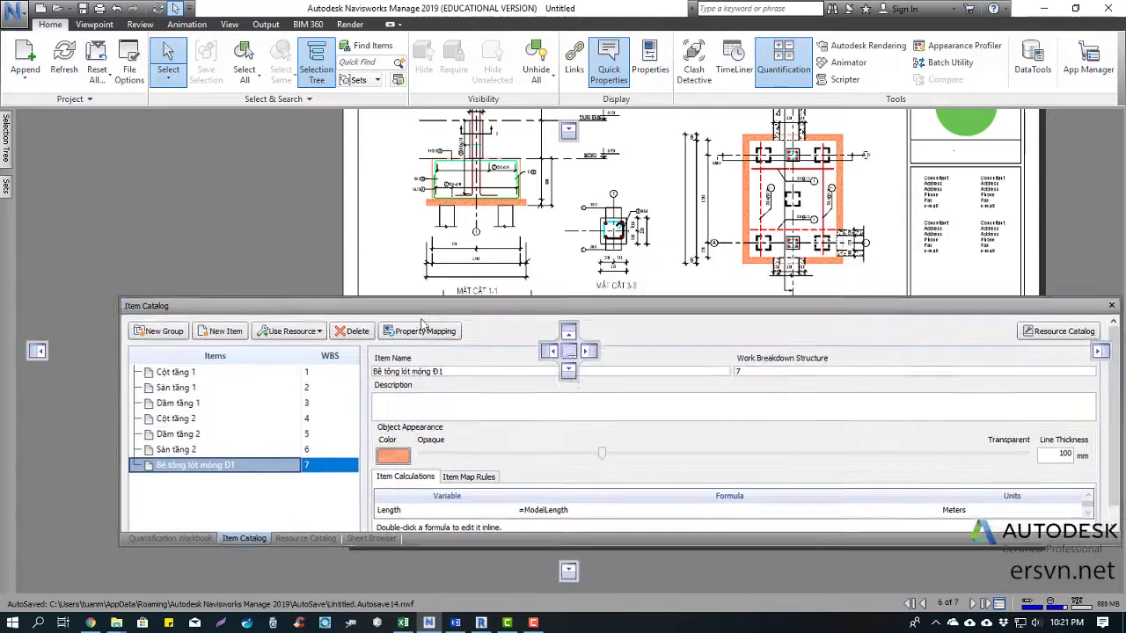
pyautogui.moveTo(421, 269)
pyautogui.mouseDown()
pyautogui.moveTo(395, 455)
pyautogui.moveTo(414, 280)
pyautogui.mouseUp()
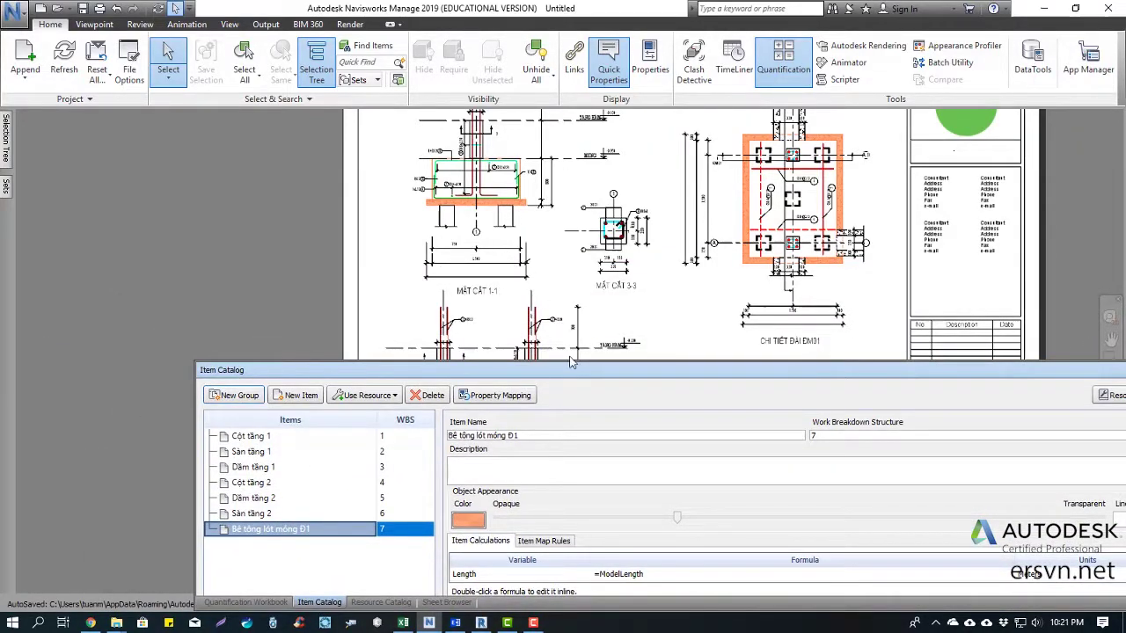
pyautogui.moveTo(556, 370)
pyautogui.mouseDown()
pyautogui.moveTo(525, 267)
pyautogui.moveTo(500, 234)
pyautogui.mouseUp()
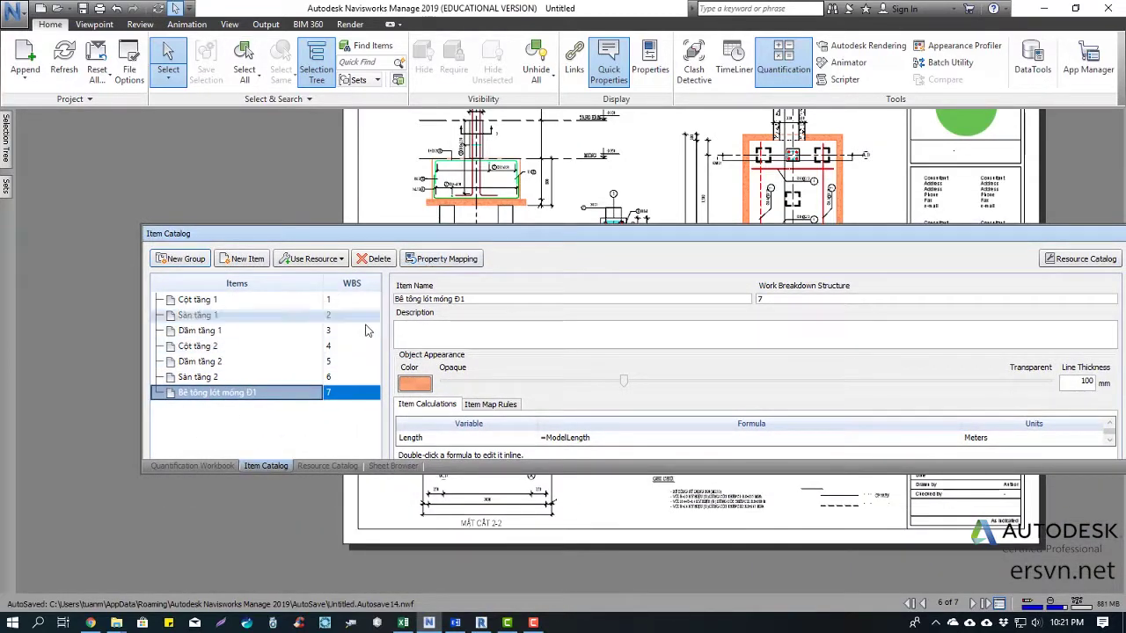
# Show the Sheet Browser listing the Naviswork2019Quantification.dwfx sheets again
pyautogui.click(398, 466)
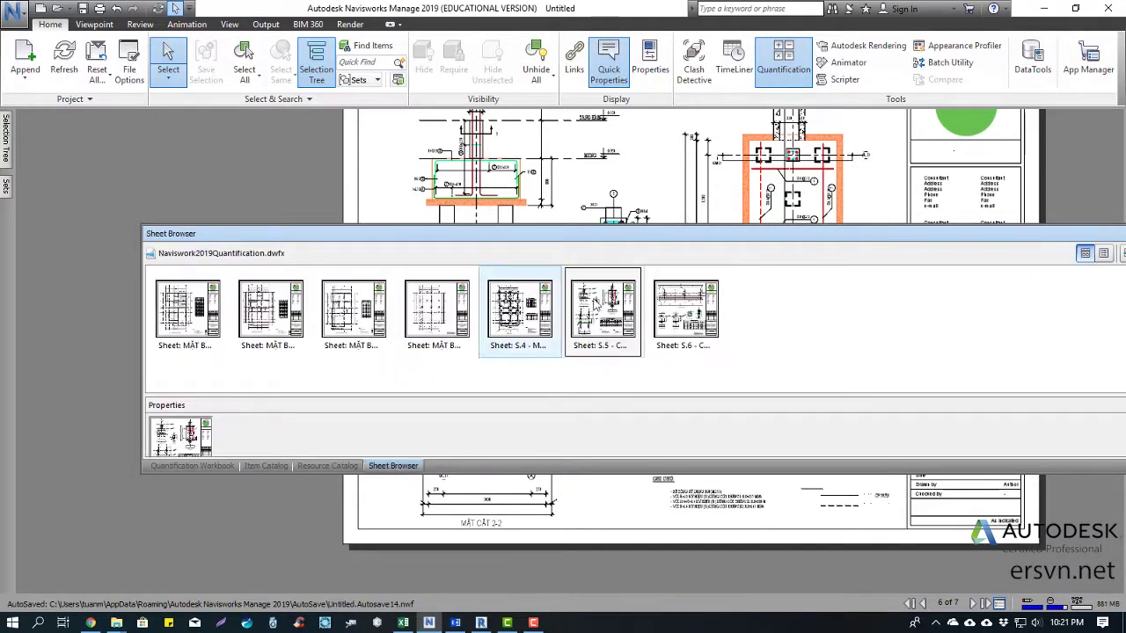